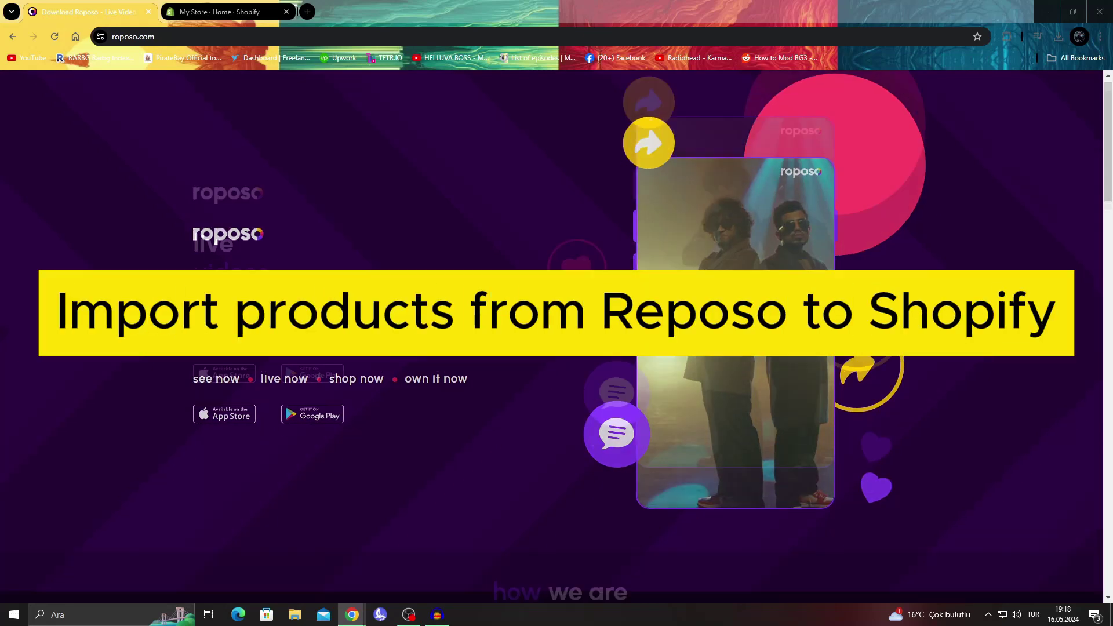
Look over the Roposo homepage and the setup guide on the Shopify store's admin home page
scroll(557, 336, "down", 8)
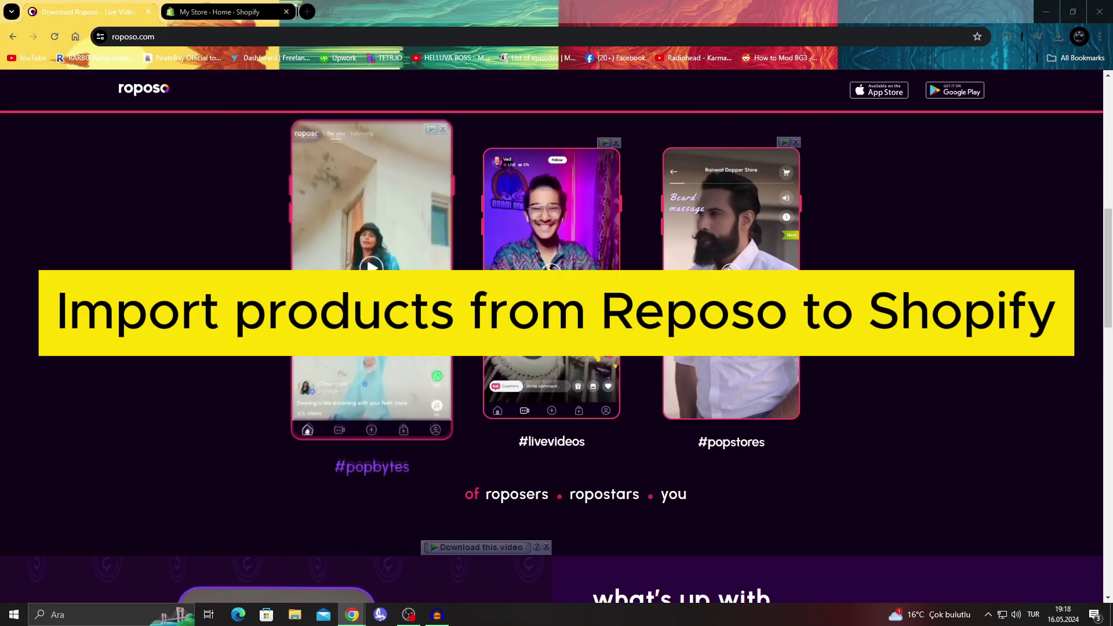
left_click(221, 12)
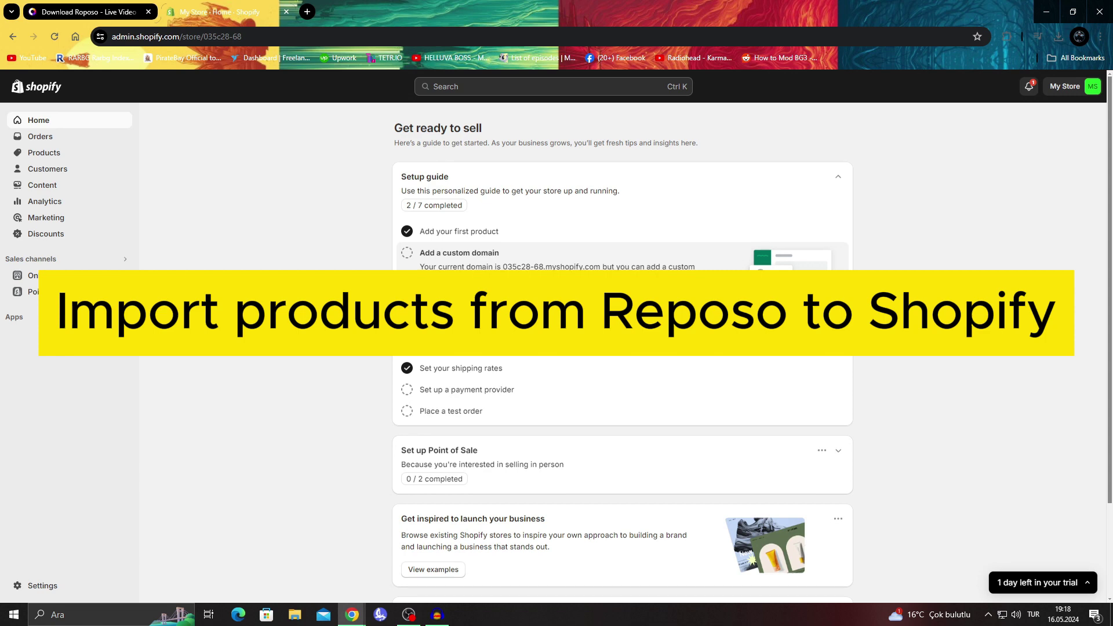
scroll(623, 352, "down", 3)
scroll(623, 353, "up", 3)
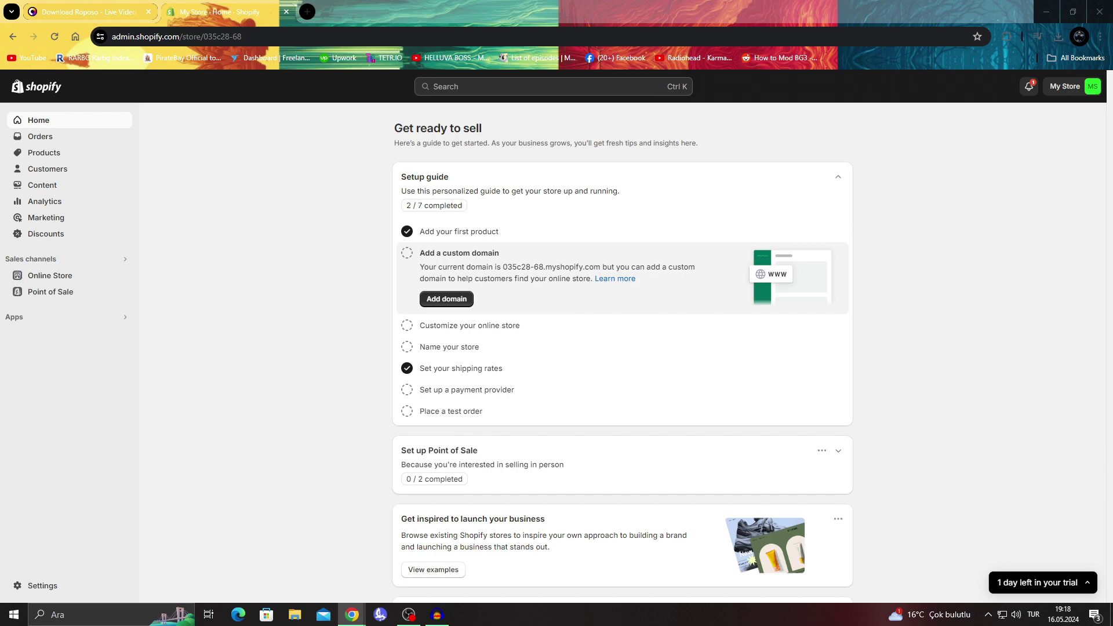
left_click(88, 12)
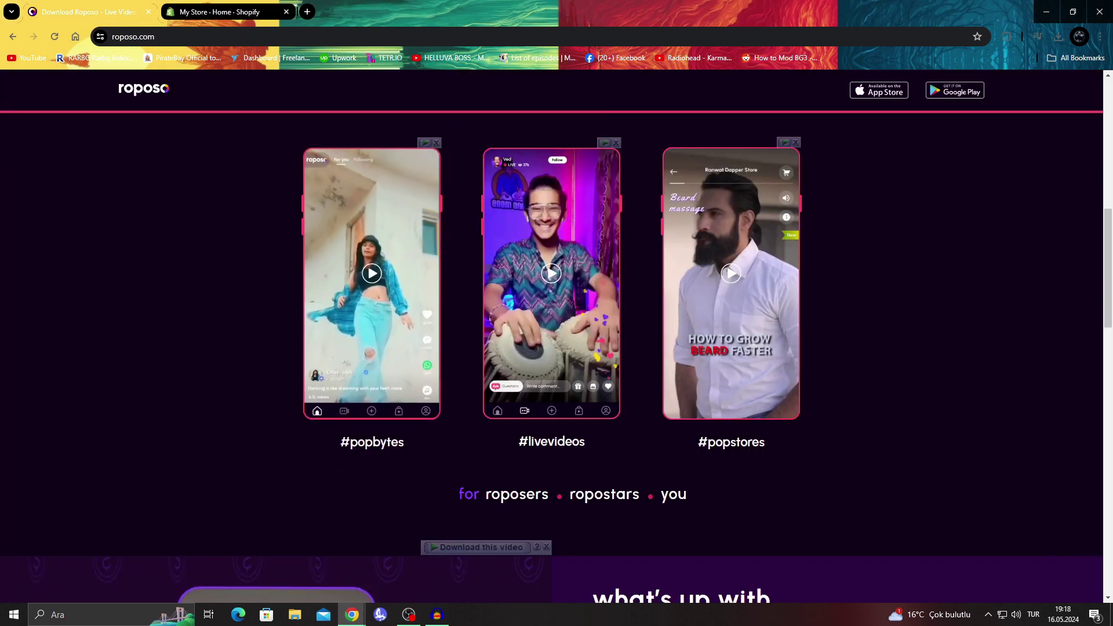
scroll(552, 359, "down", 8)
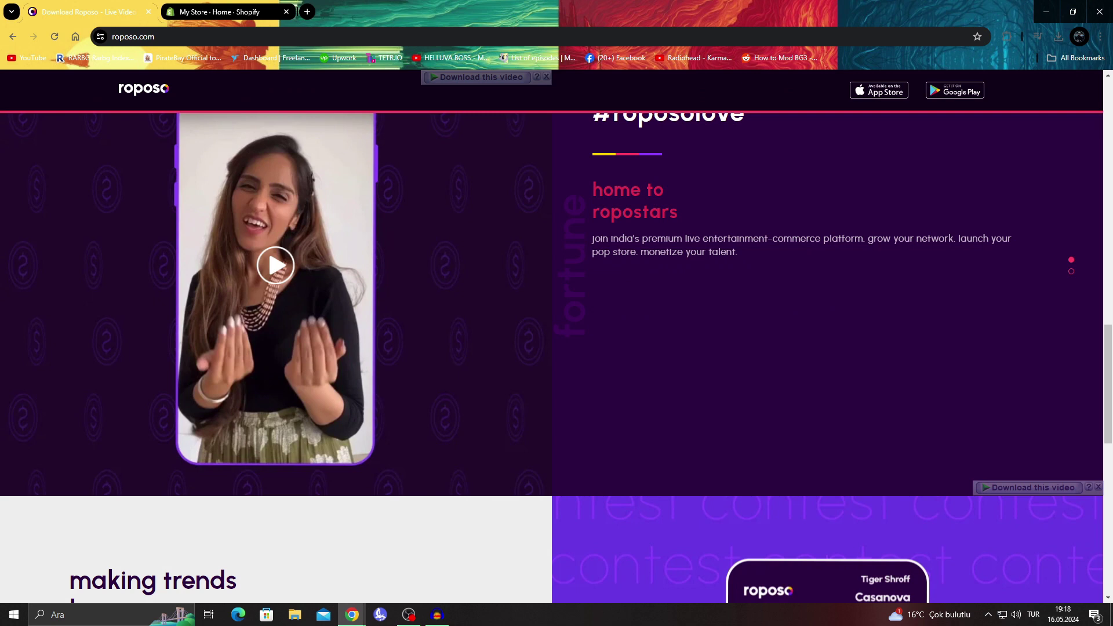
left_click(227, 11)
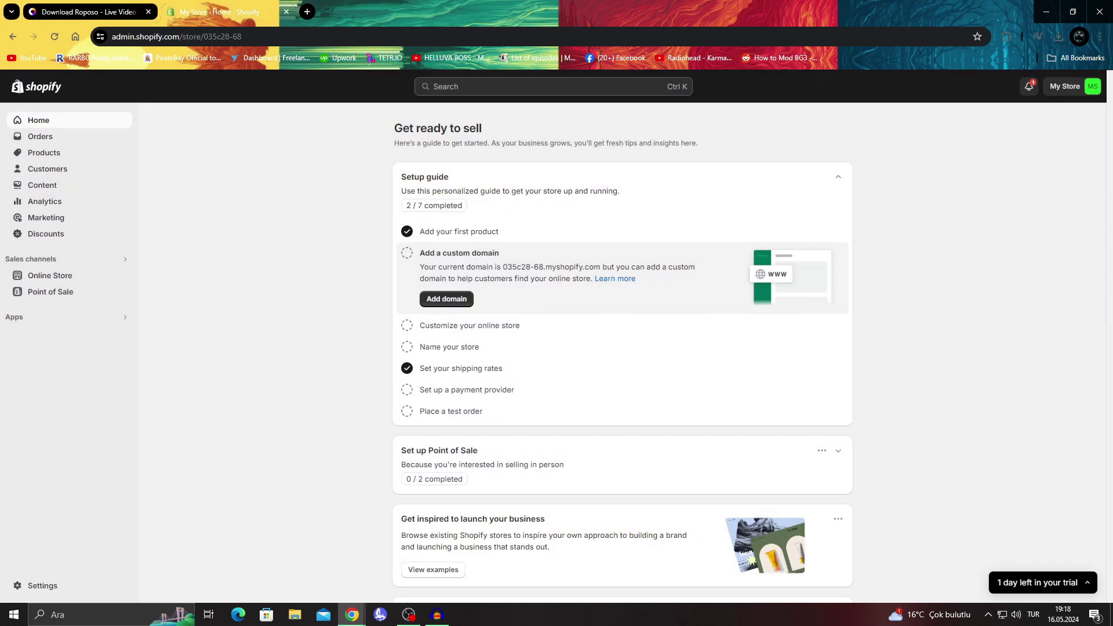
scroll(623, 352, "down", 3)
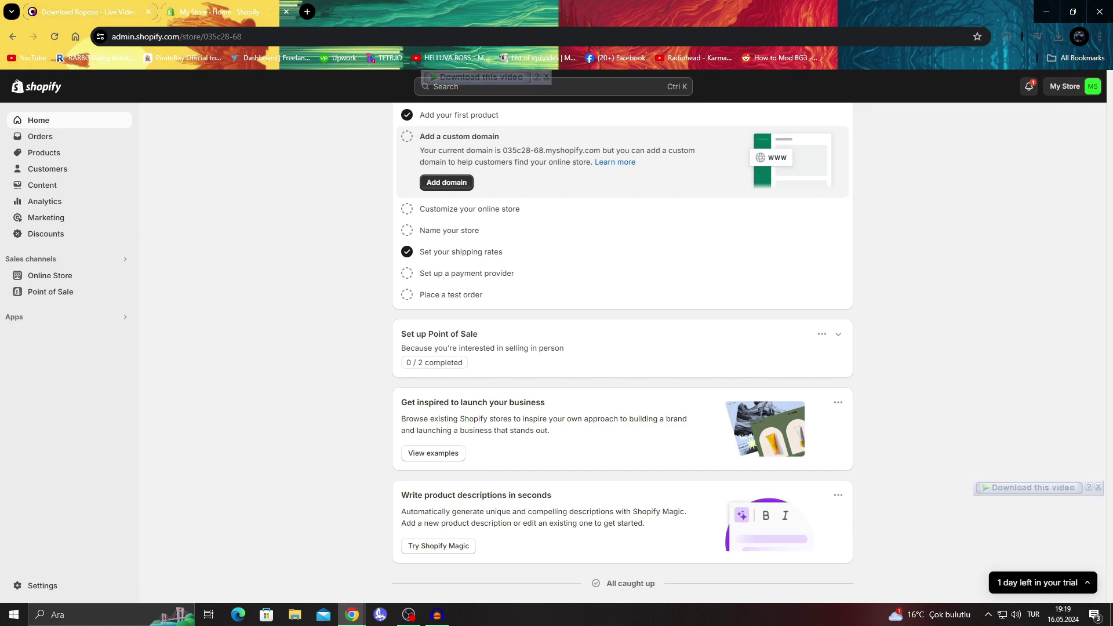
Examine the Roposo homepage from the footer up to the live online shopping banner and its app showcase section
key("ctrl+Tab")
scroll(551, 348, "down", 5)
scroll(552, 348, "down", 7)
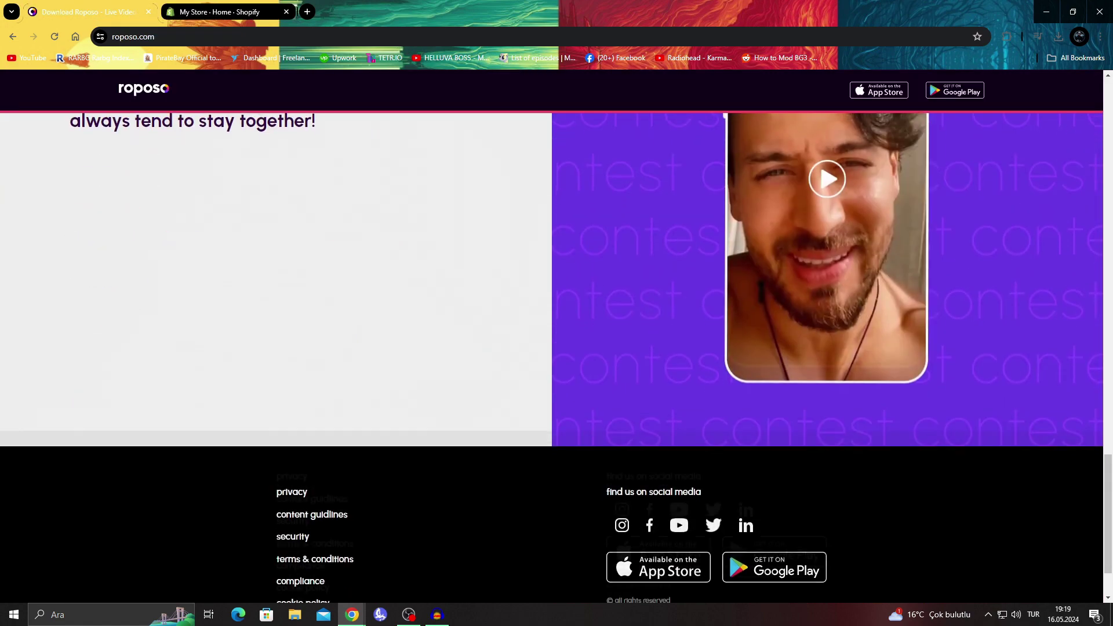
scroll(551, 348, "up", 6)
scroll(552, 348, "up", 4)
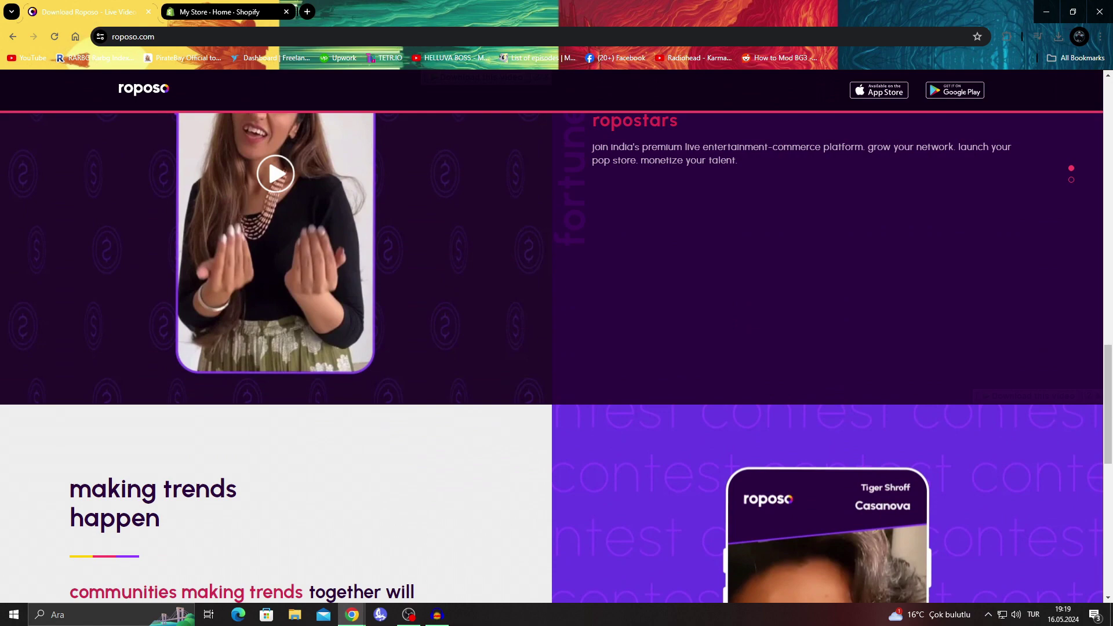
scroll(552, 348, "up", 4)
scroll(552, 347, "up", 3)
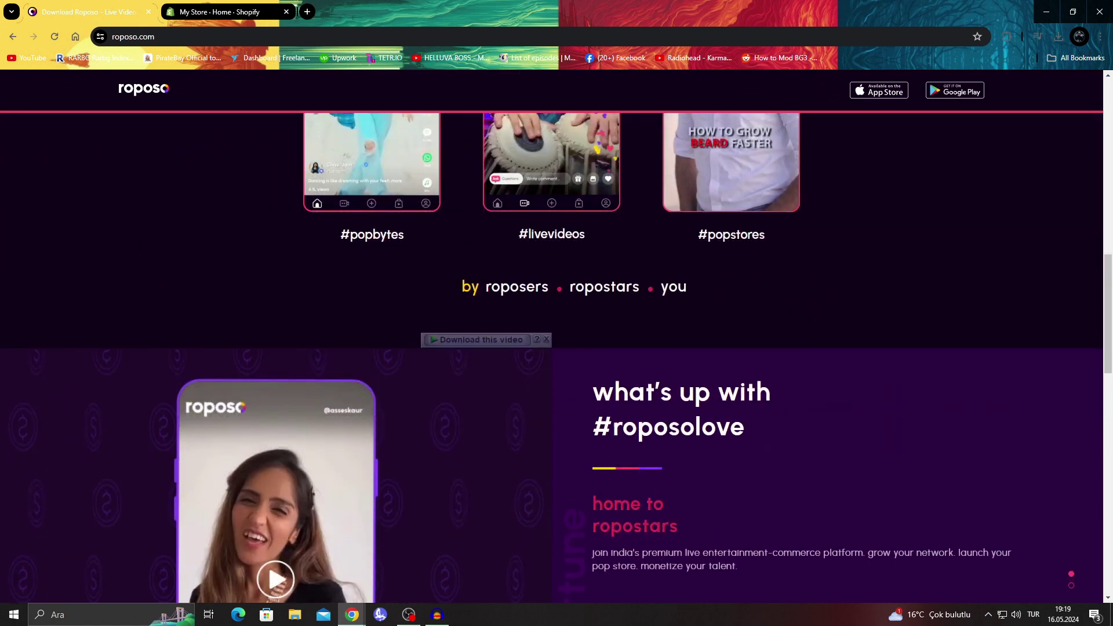
scroll(552, 348, "up", 10)
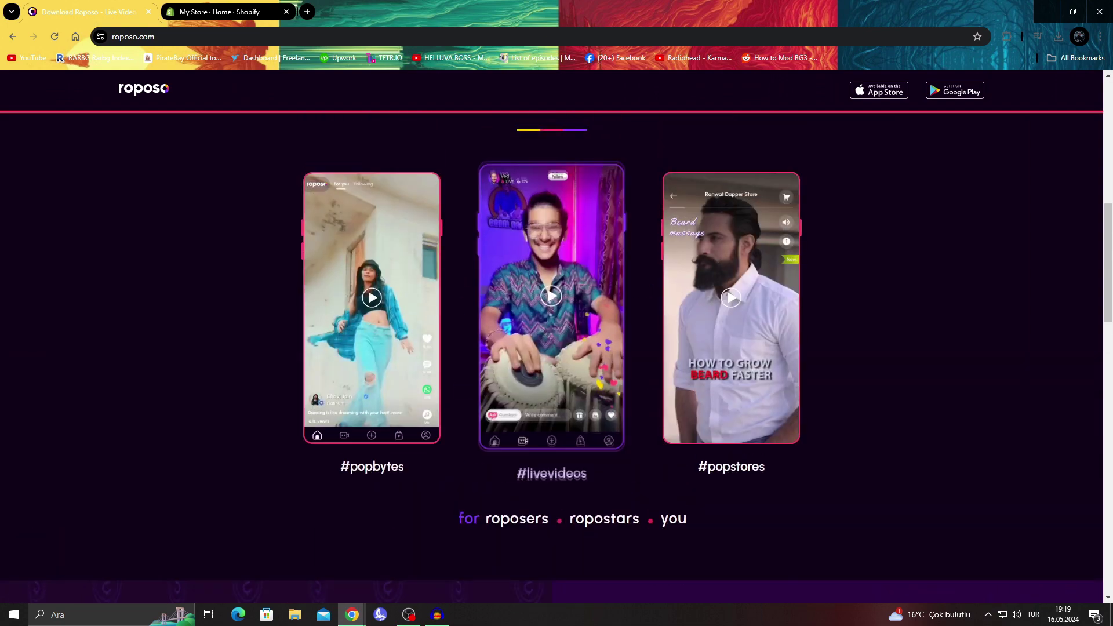
scroll(552, 348, "up", 4)
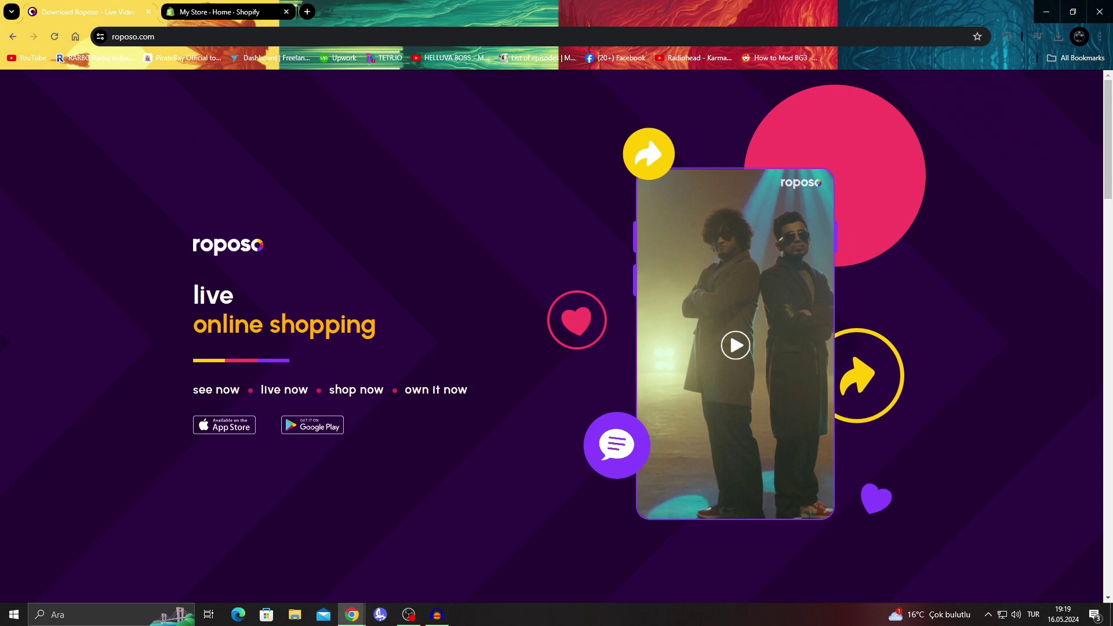
scroll(746, 578, "down", 4)
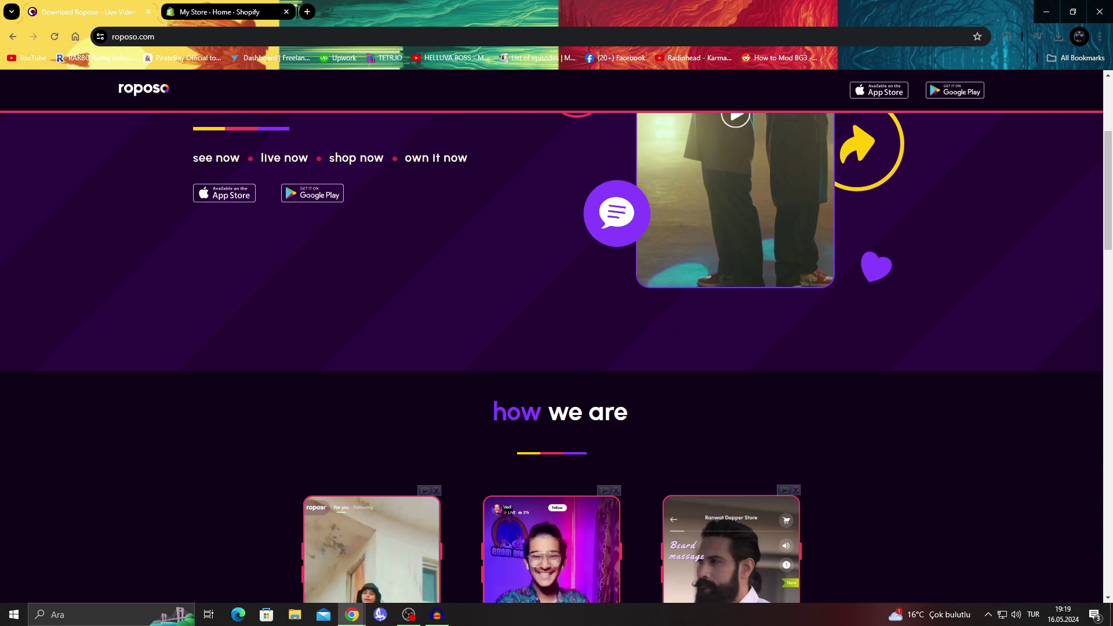
scroll(746, 578, "down", 5)
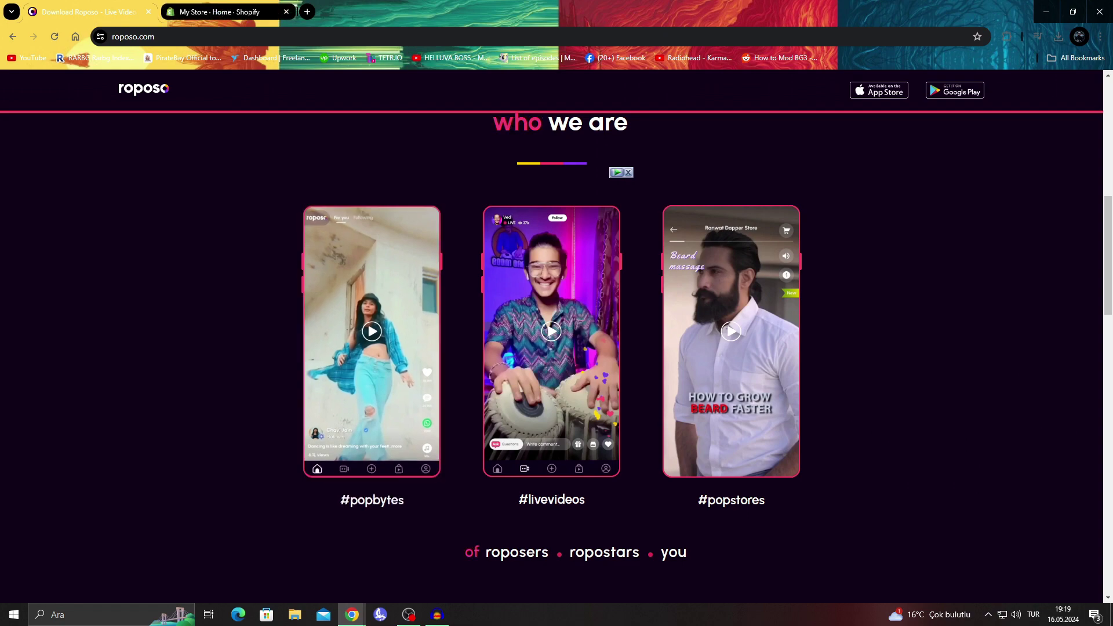
scroll(557, 348, "down", 3)
left_click(223, 12)
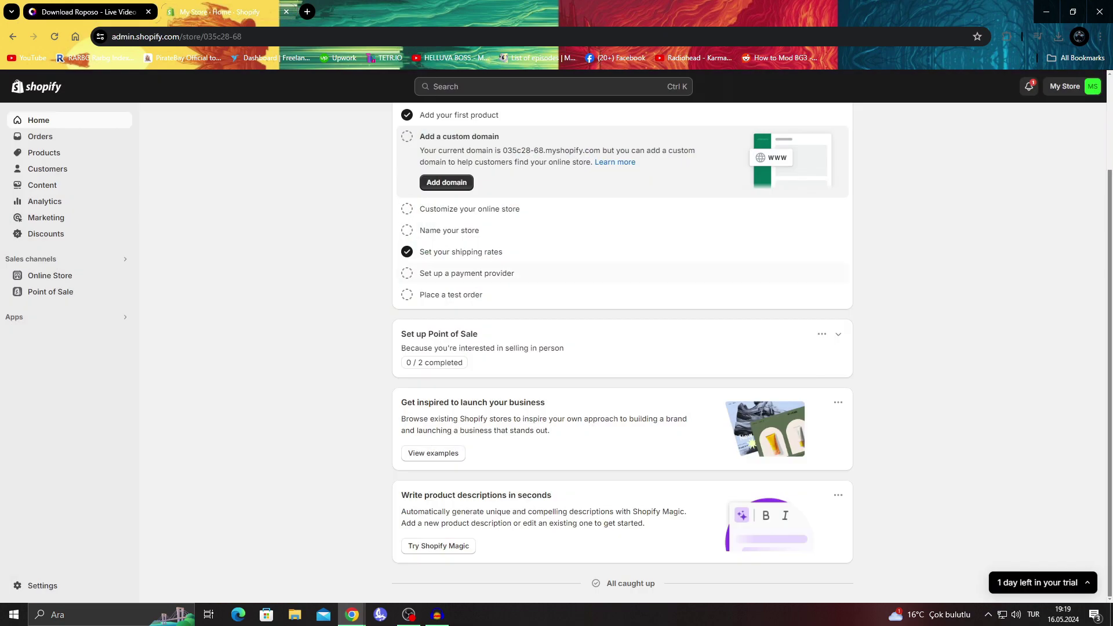
scroll(623, 353, "up", 3)
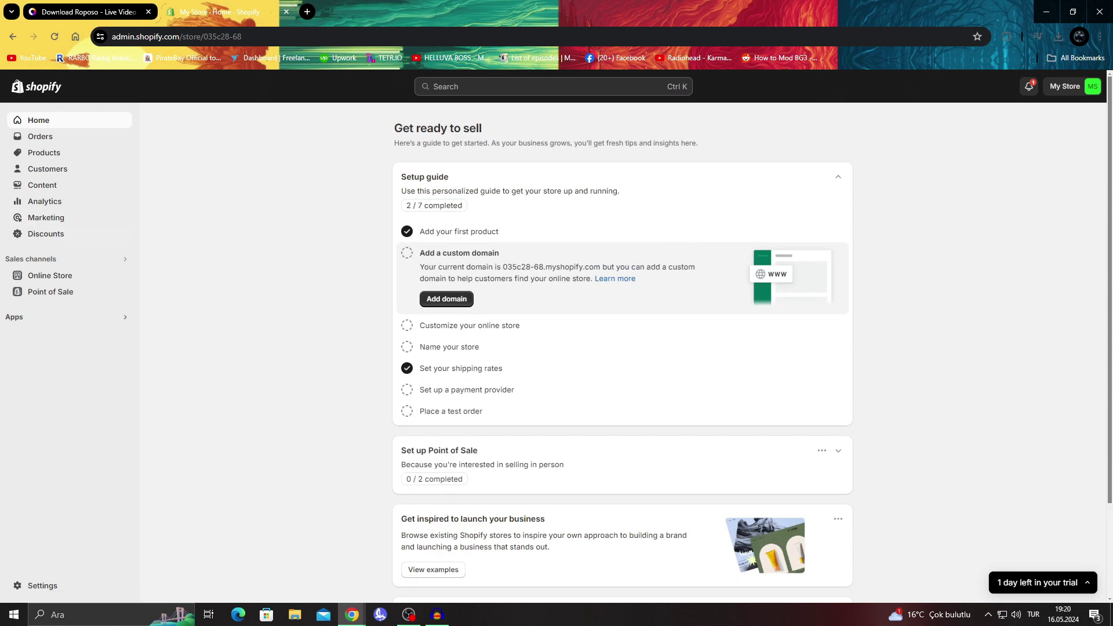
left_click(88, 11)
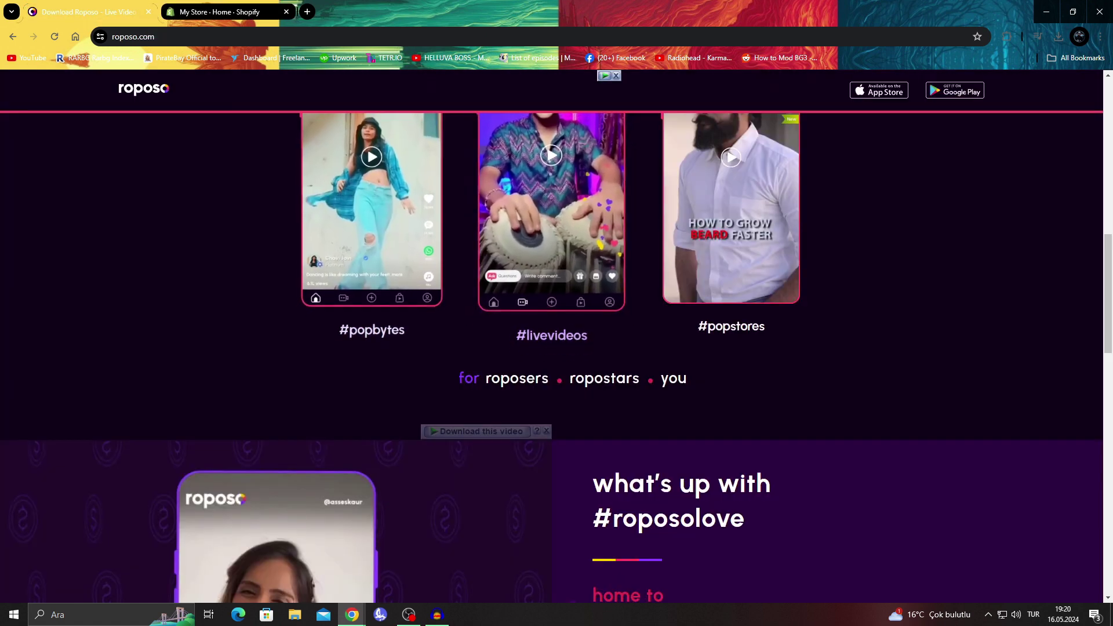
scroll(545, 290, "up", 6)
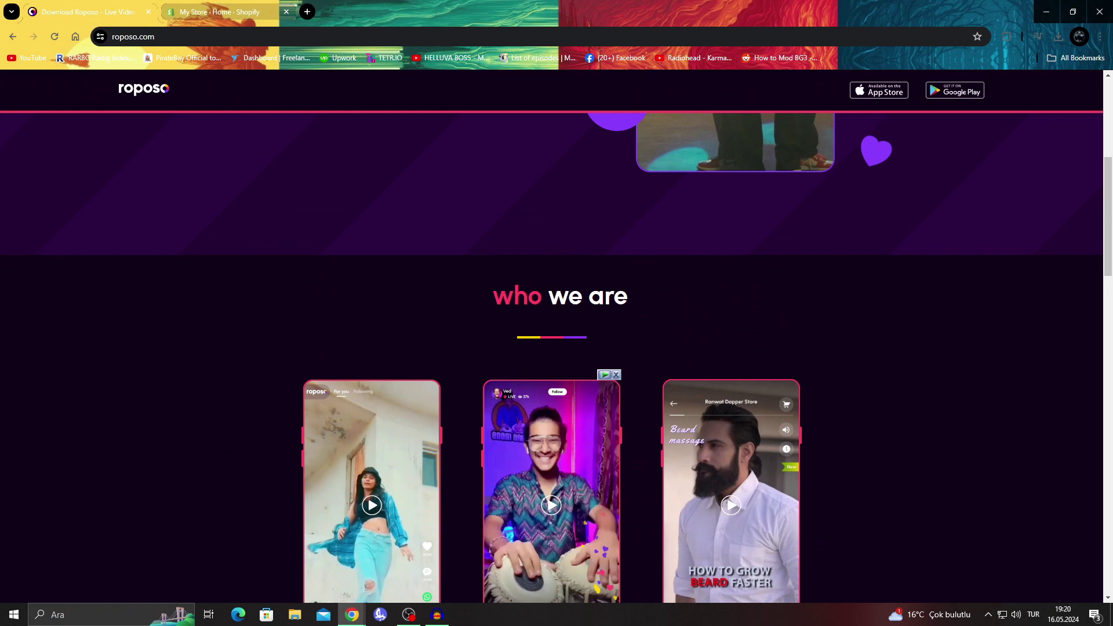
In the Shopify admin, search the store's apps for "ropolo" and clear the search text
left_click(226, 12)
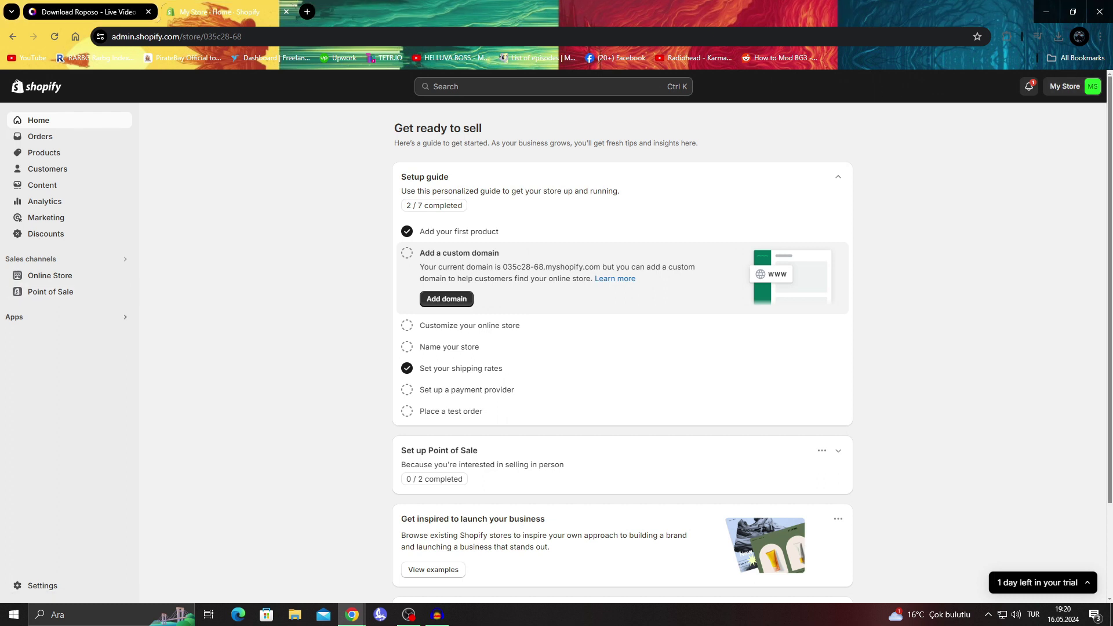
left_click(14, 316)
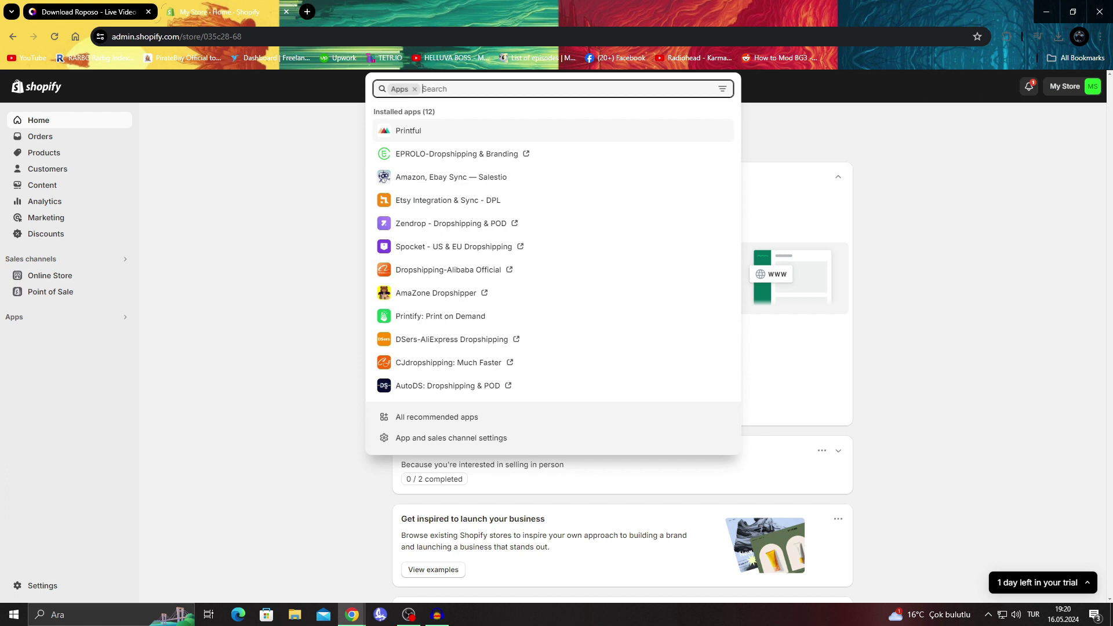
key("Up")
key("Down")
key("Down")
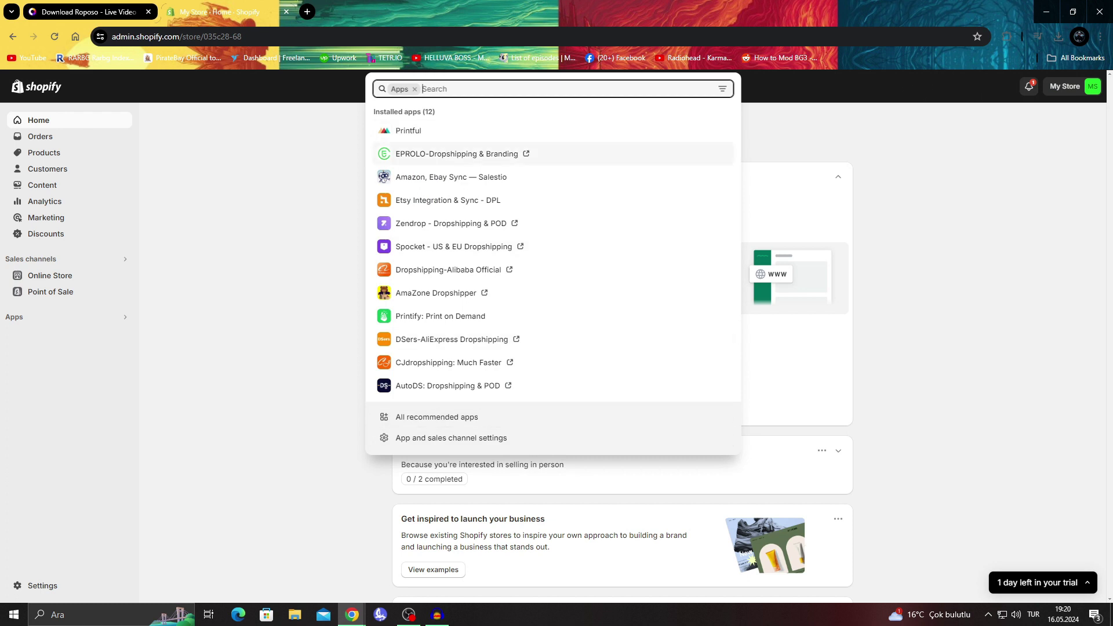
key("Up")
type("ropolo")
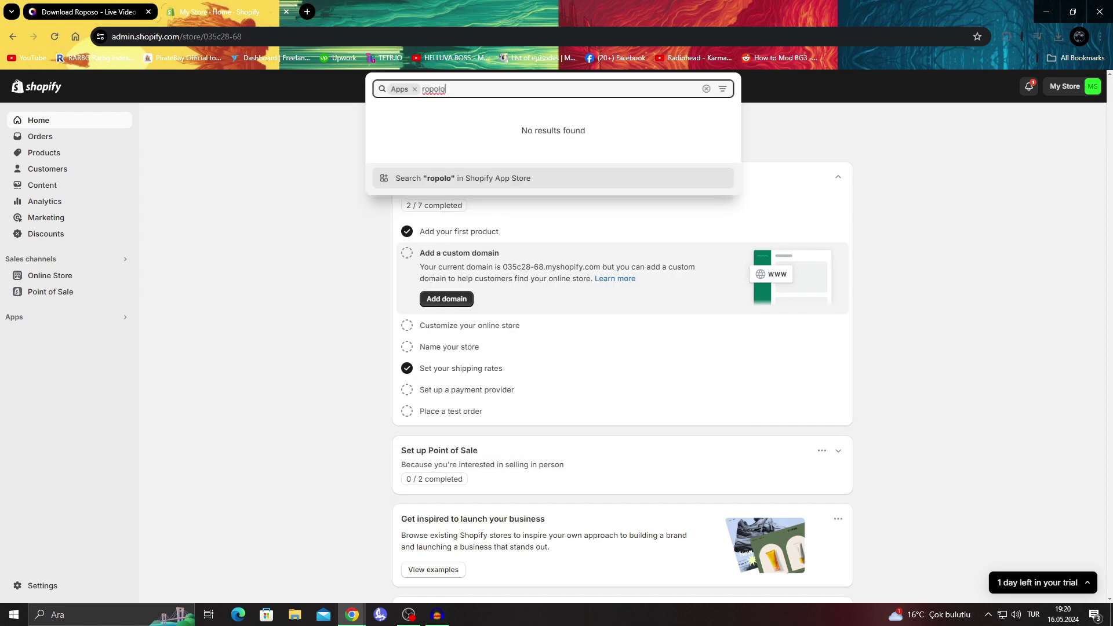
key("ctrl+a")
key("BackSpace")
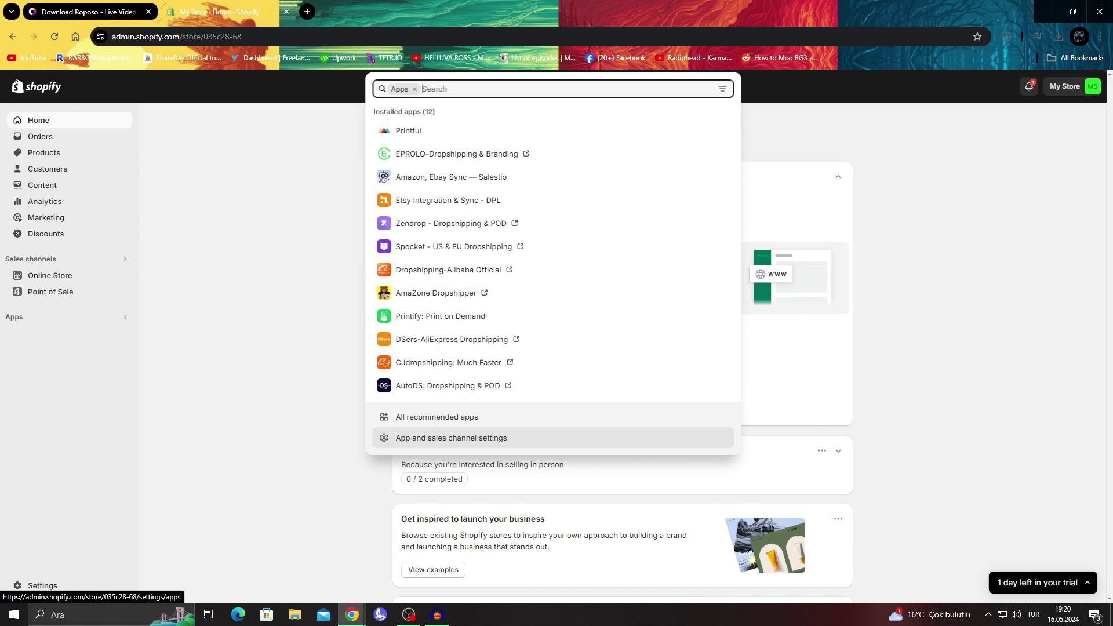
Show all recommended apps and open the Shopify App Store from there
left_click(437, 417)
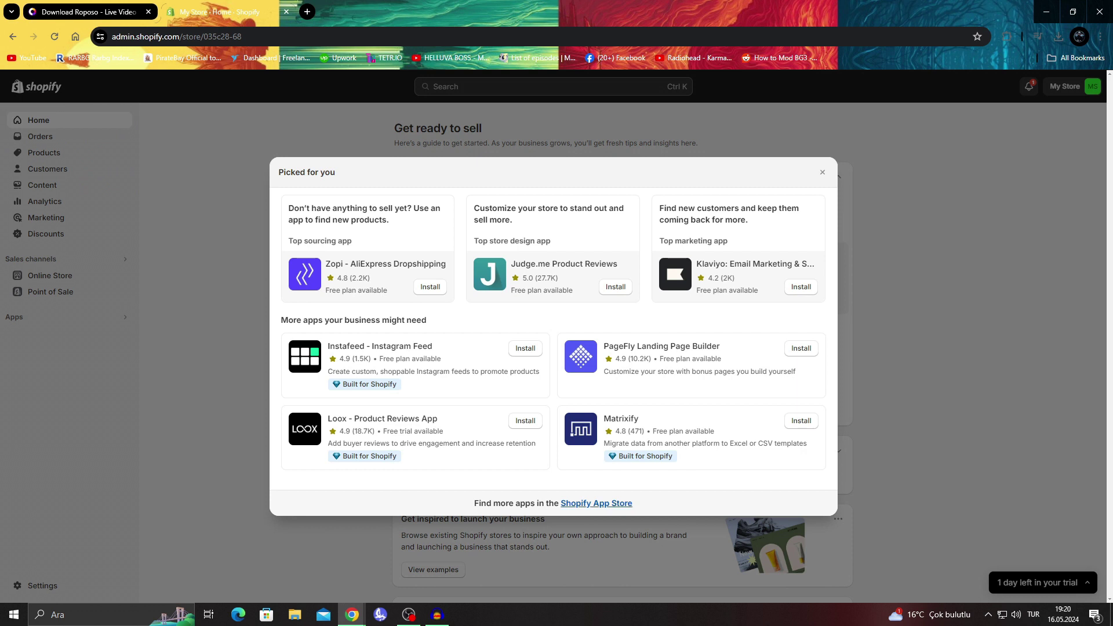
left_click_drag(474, 504, 634, 504)
left_click(645, 503)
left_click(596, 504)
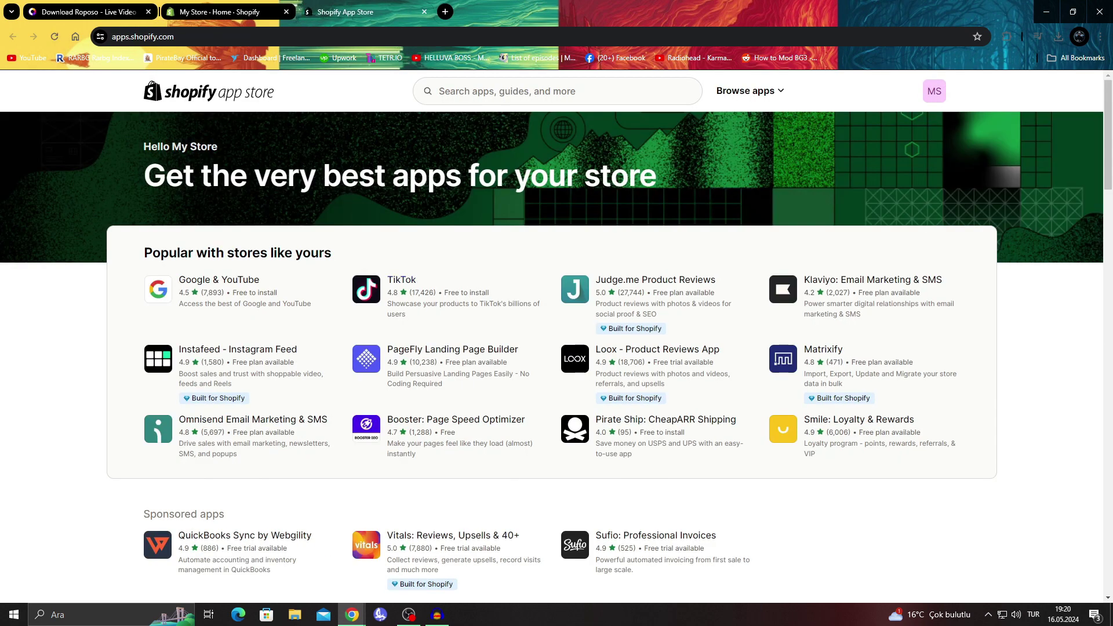
Search the Shopify App Store for "ropolo"
left_click(545, 91)
type("ropo")
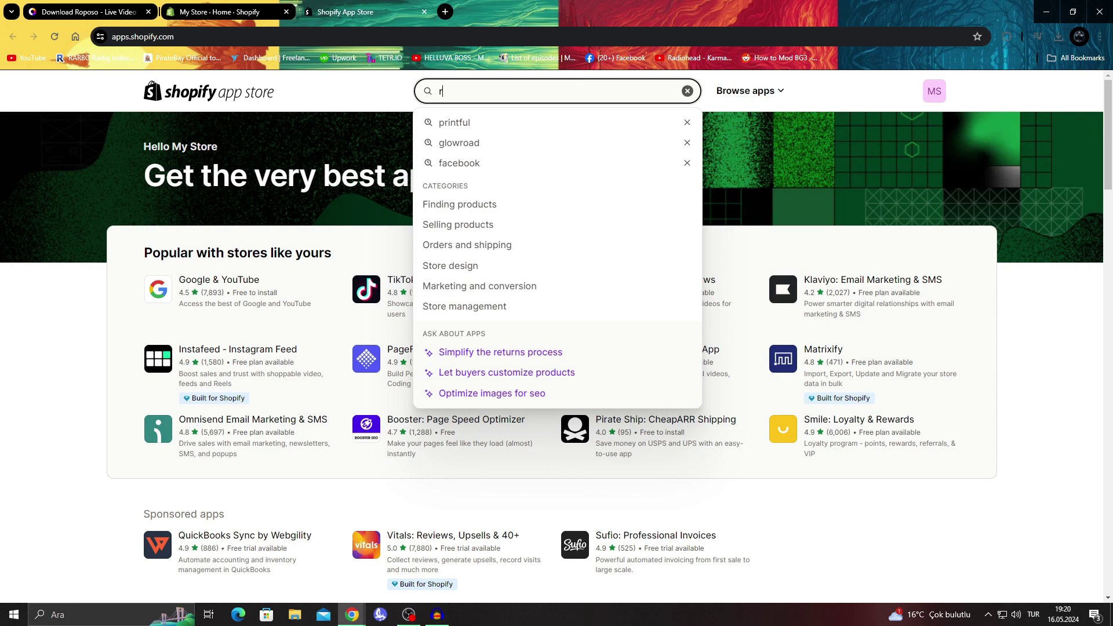
type("lo")
key("Return")
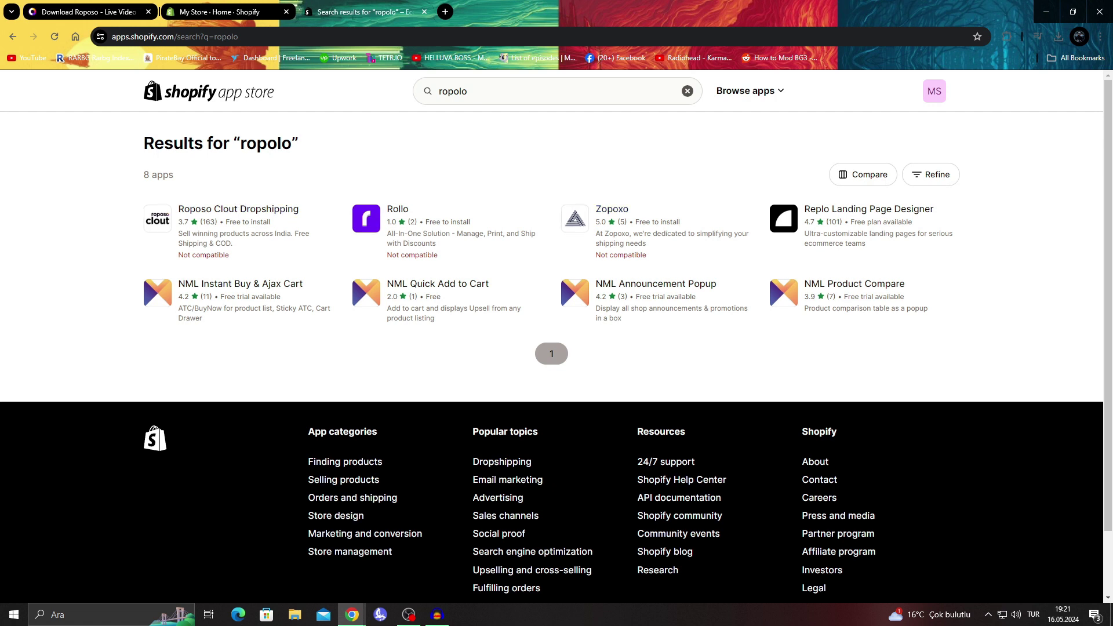
Open the Roposo Clout Dropshipping listing, read its store compatibility requirements, and close them
left_click(203, 256)
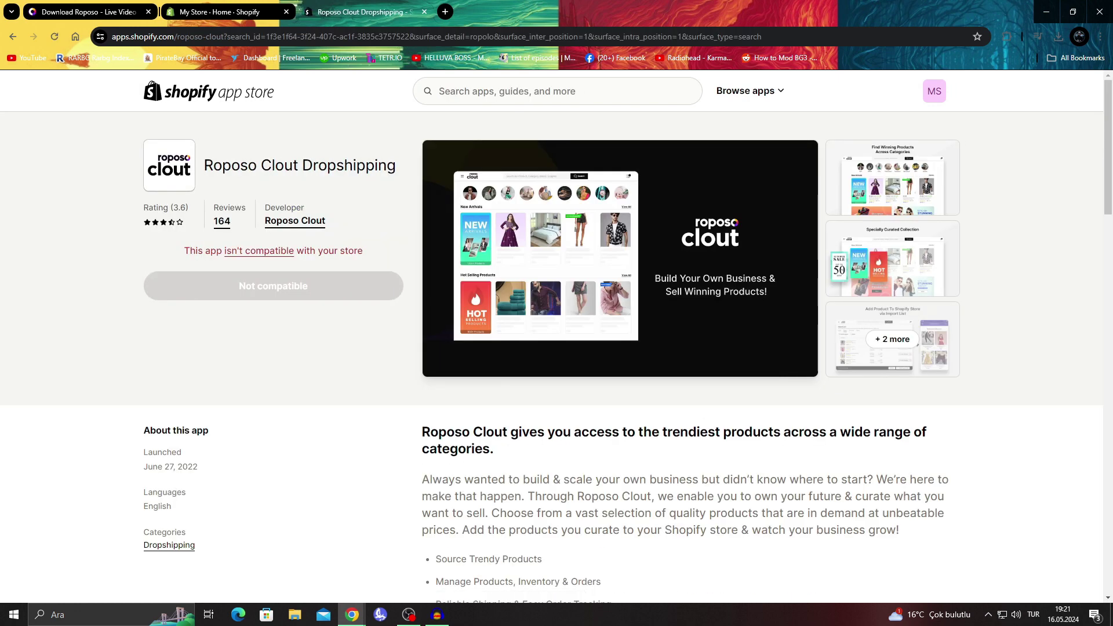
left_click_drag(210, 251, 334, 251)
left_click(259, 251)
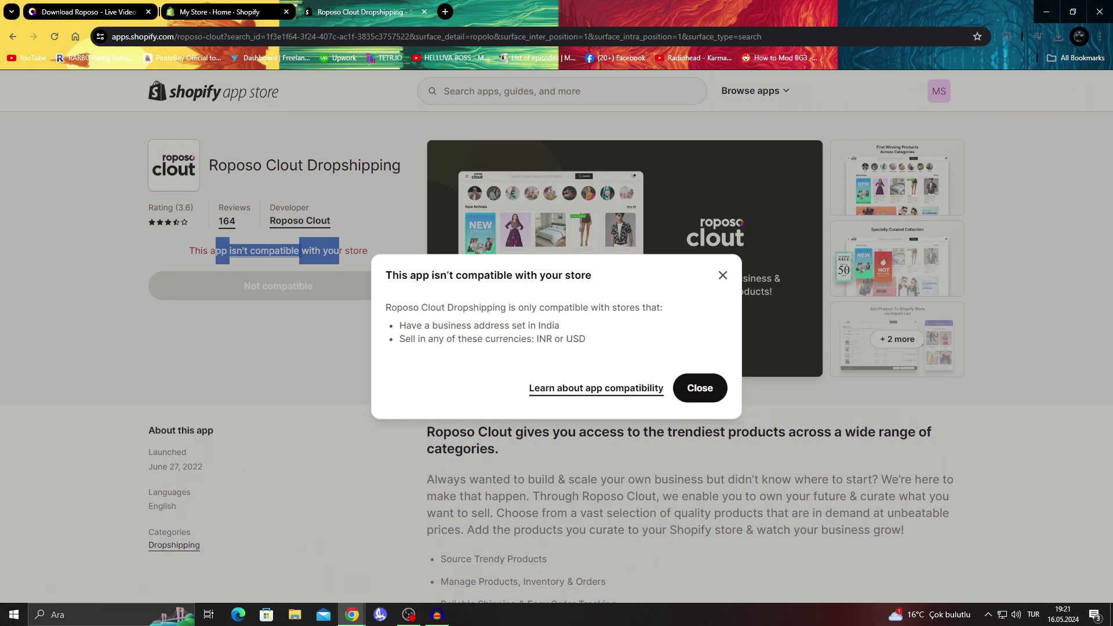
left_click(476, 354)
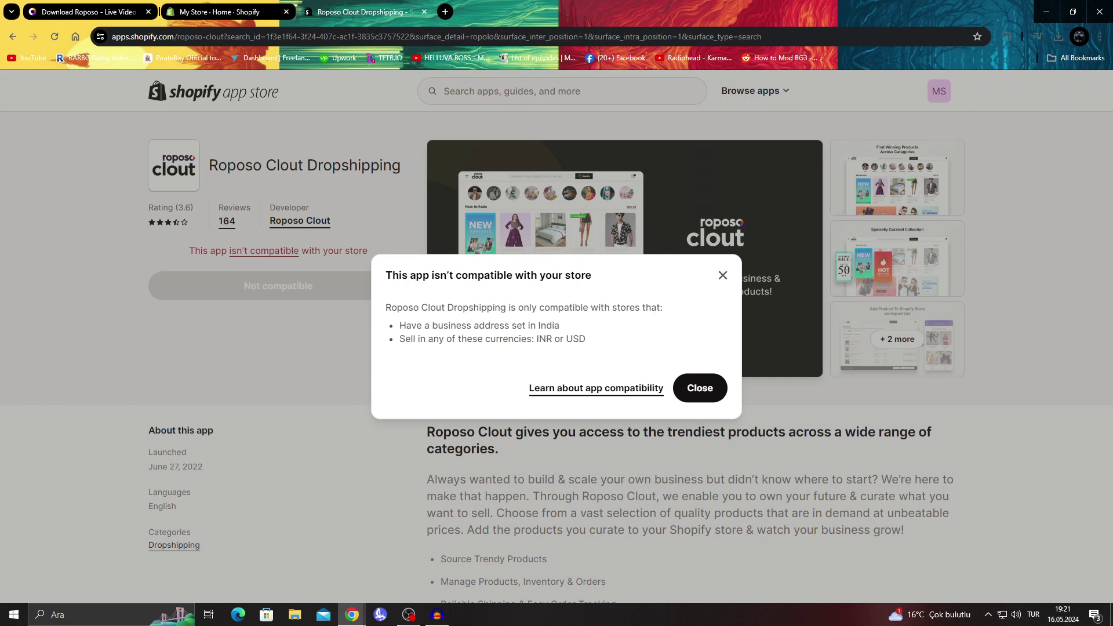
key("Escape")
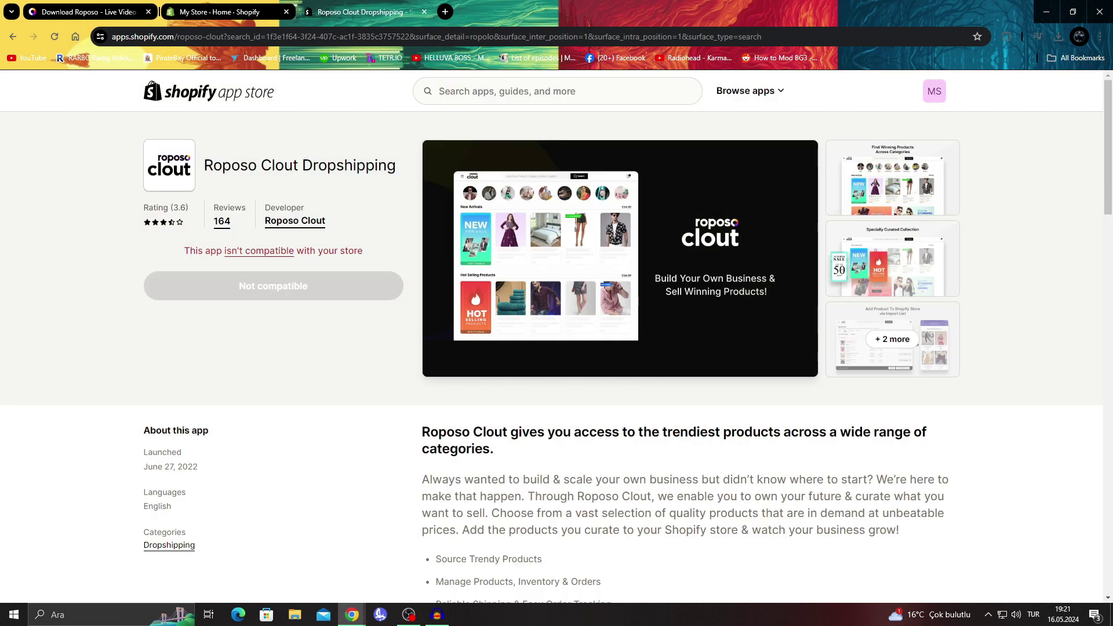
Open the NML Instant Buy & Ajax Cart listing from the search results, and return to the Roposo homepage banner
key("alt+Left")
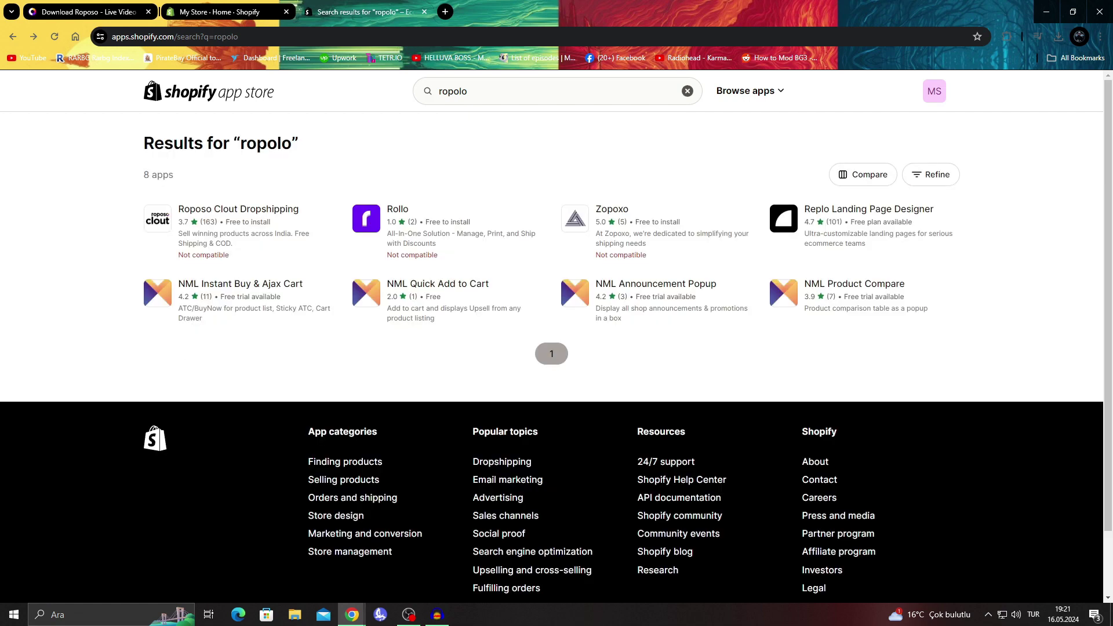
left_click(240, 284)
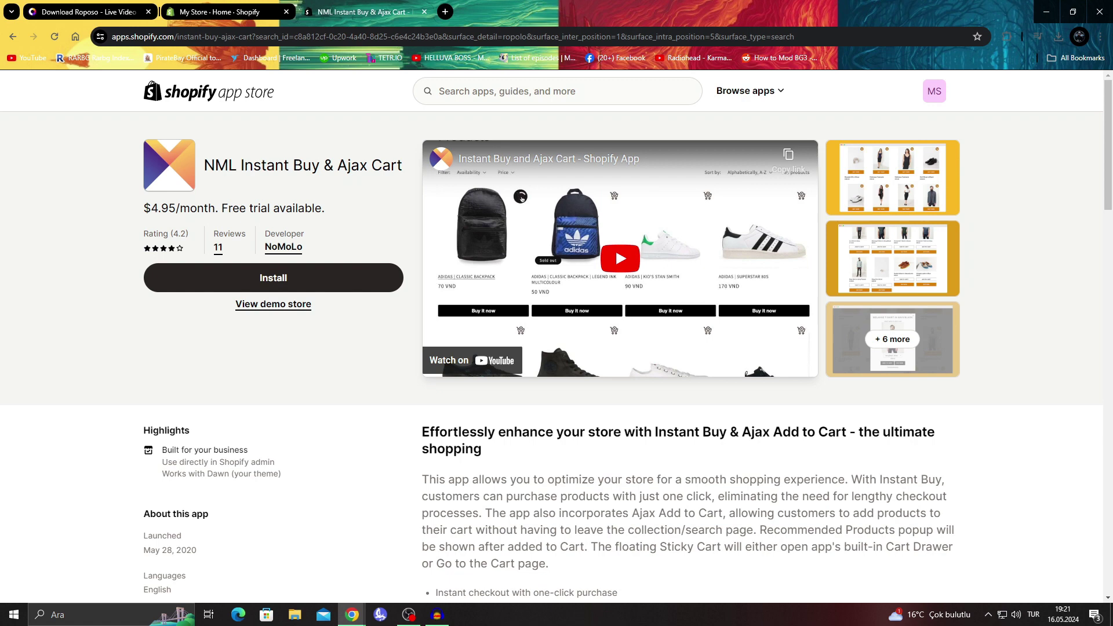
key("ctrl+Tab")
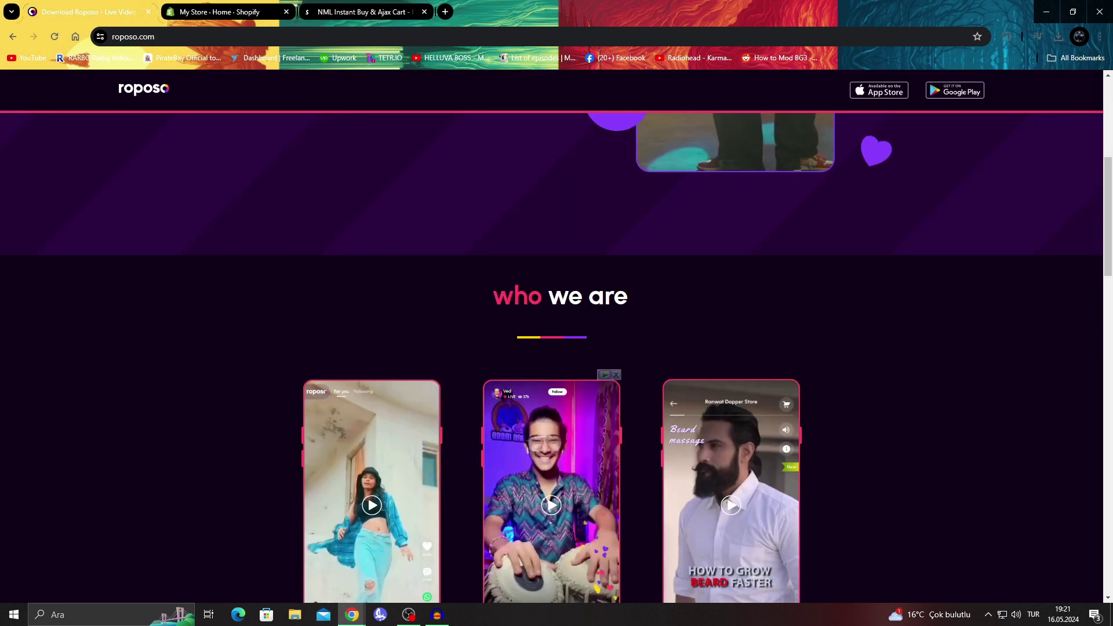
scroll(552, 336, "up", 6)
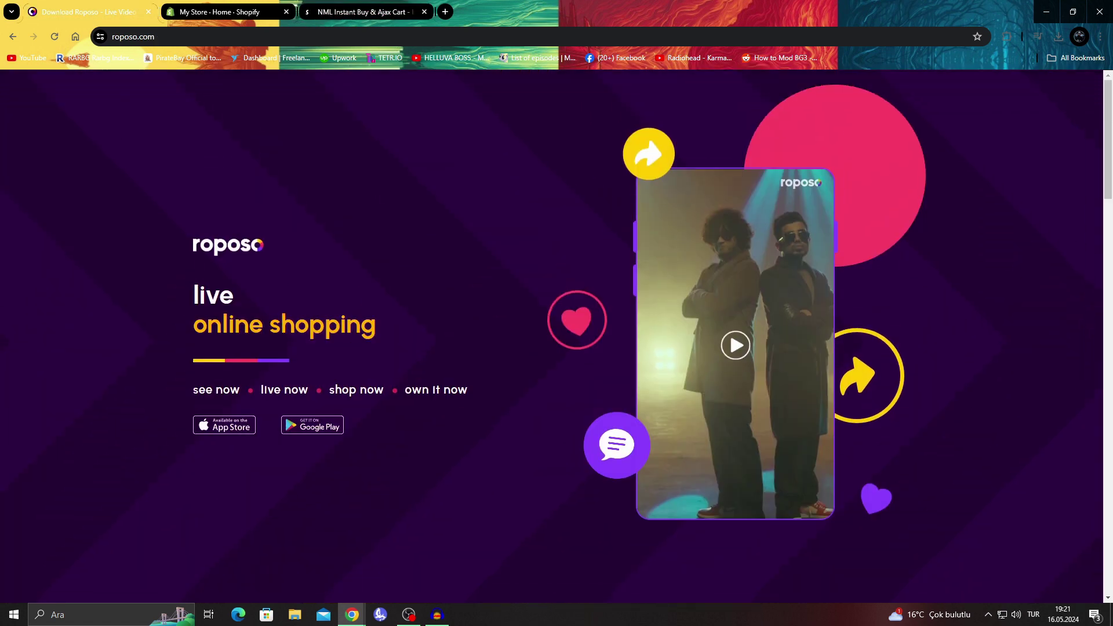